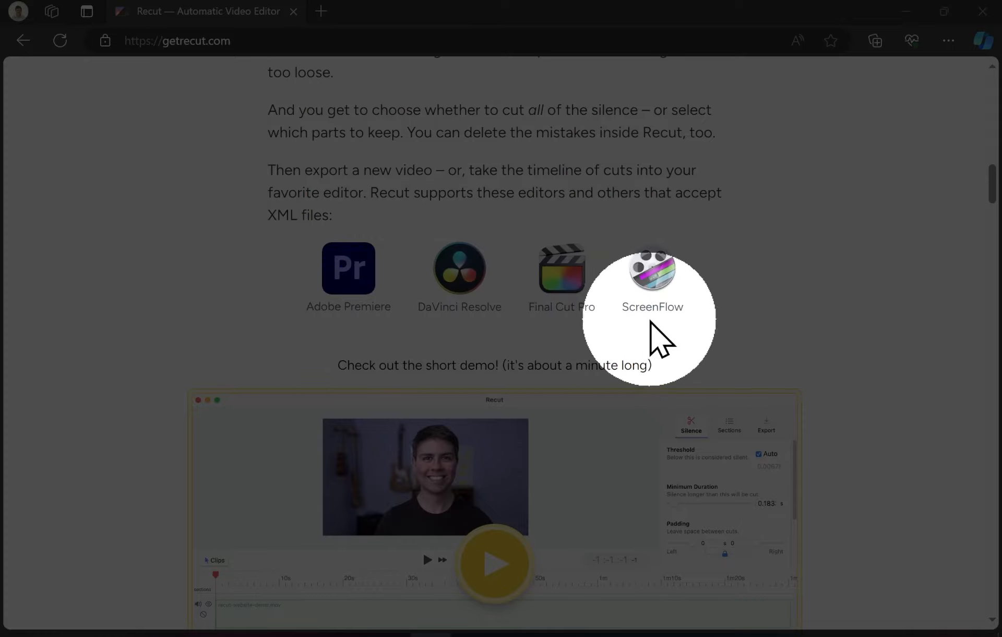
- Review the Recut website's supported editors, lifetime purchase offer and the sections on adding files and cutting silence
scroll(656, 327, down, 10)
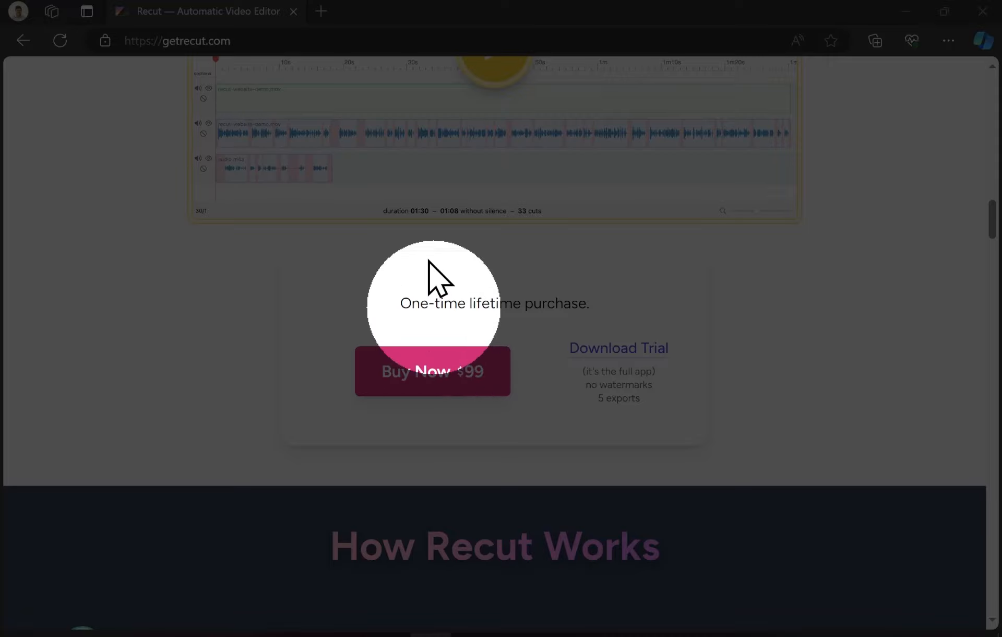
scroll(480, 263, down, 10)
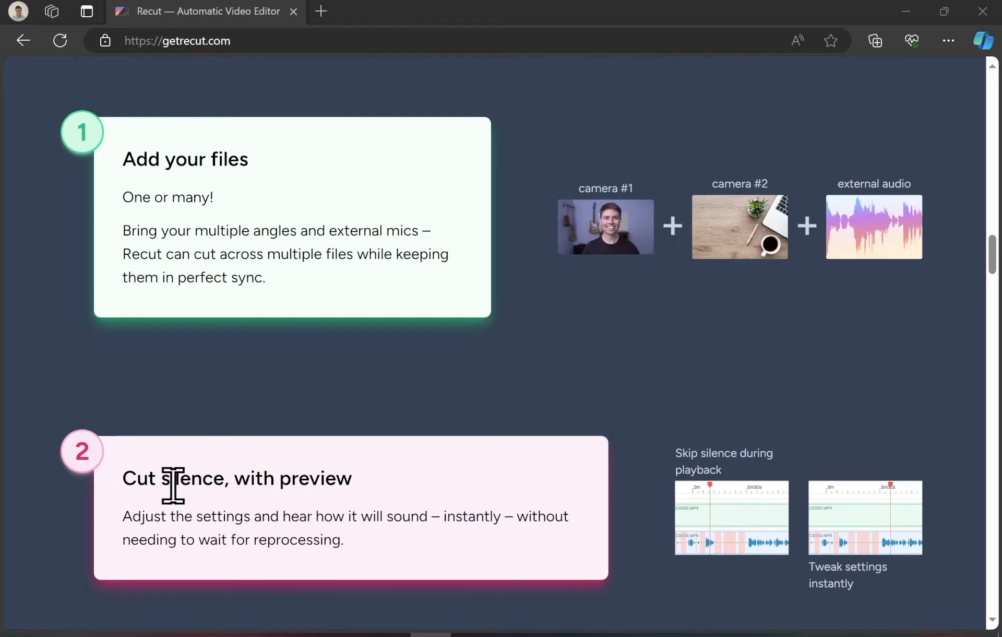
scroll(200, 517, down, 8)
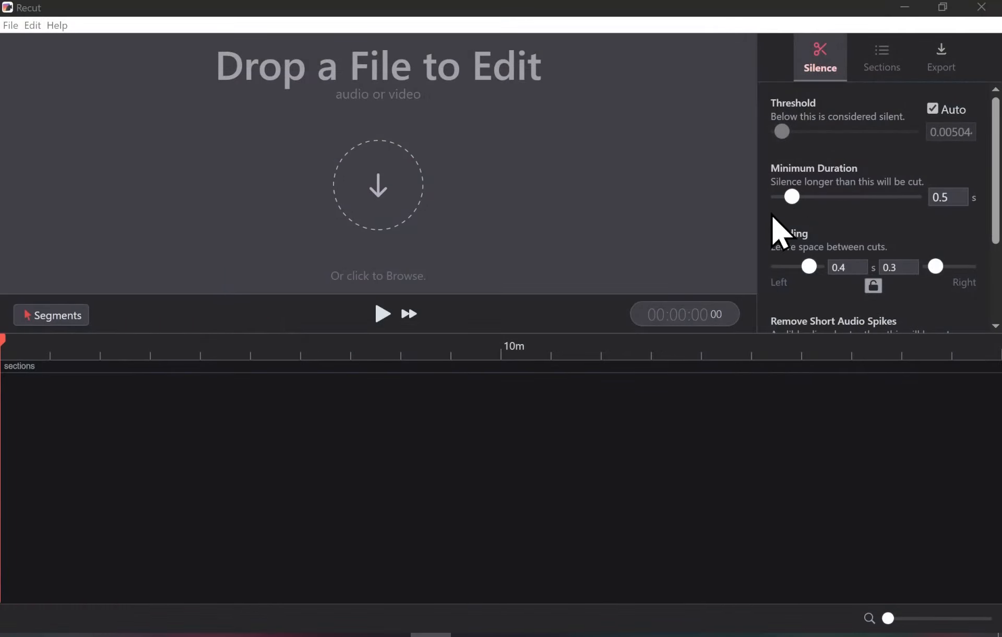
- Switch to Recut and open the demo video from the Downloads folder for editing
click(374, 216)
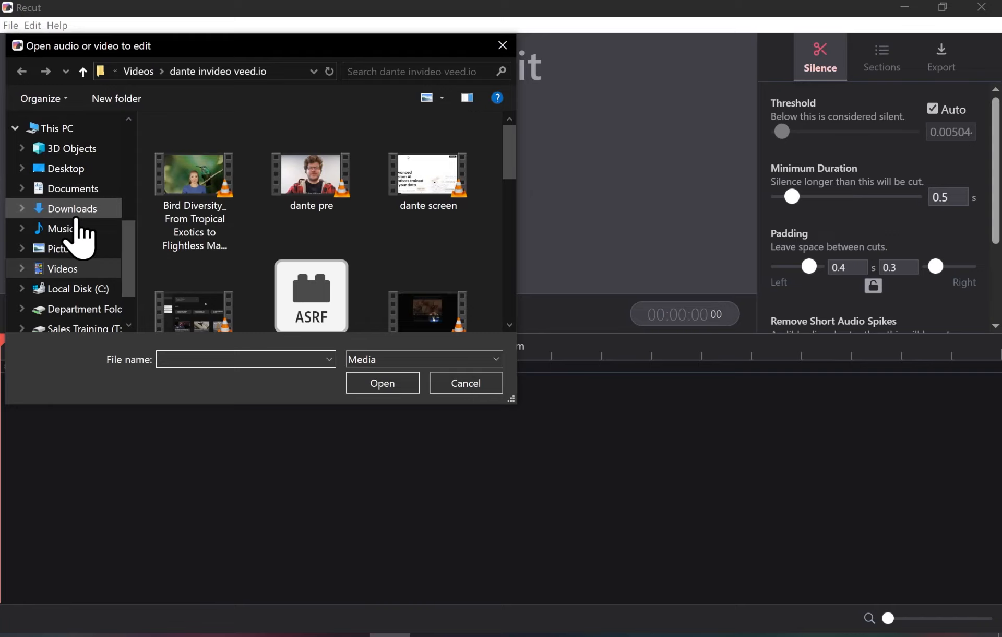
click(73, 211)
double_click(196, 178)
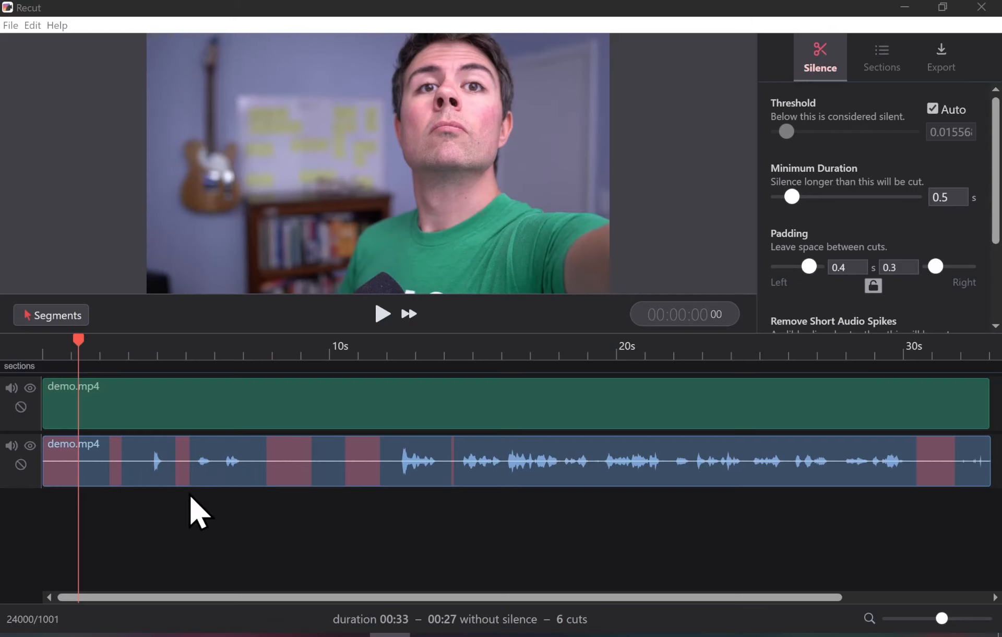
- Turn off the automatic silence threshold, set it to 0.0732, and set the minimum duration to about 0.433 s
click(933, 109)
mouse_move(797, 130)
mouse_down()
mouse_move(831, 133)
mouse_move(801, 131)
mouse_up()
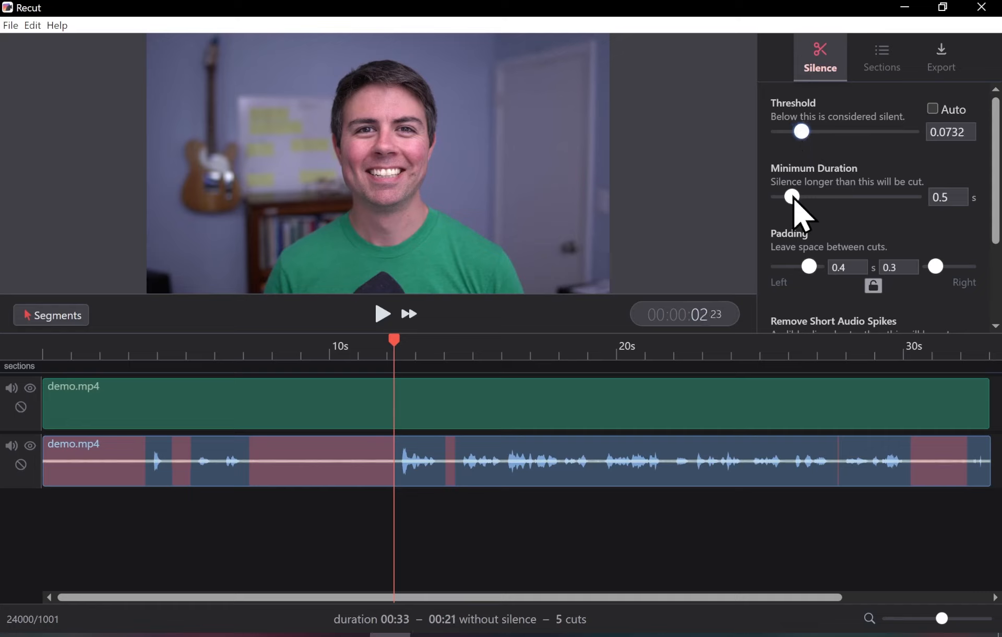
mouse_move(793, 197)
mouse_down()
mouse_move(806, 197)
mouse_move(791, 197)
mouse_up()
scroll(831, 251, down, 3)
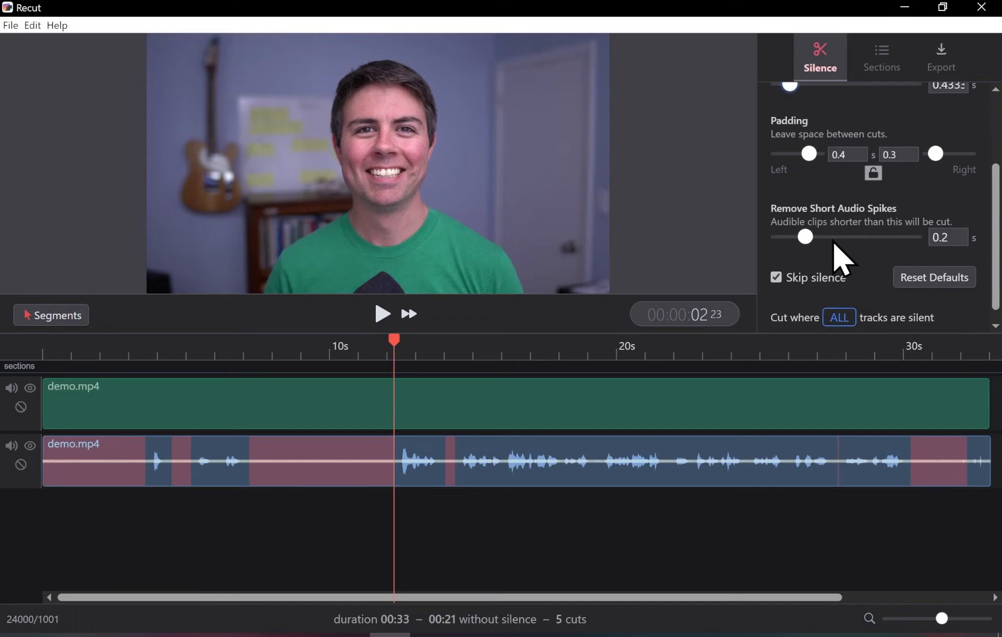
scroll(835, 250, down, 1)
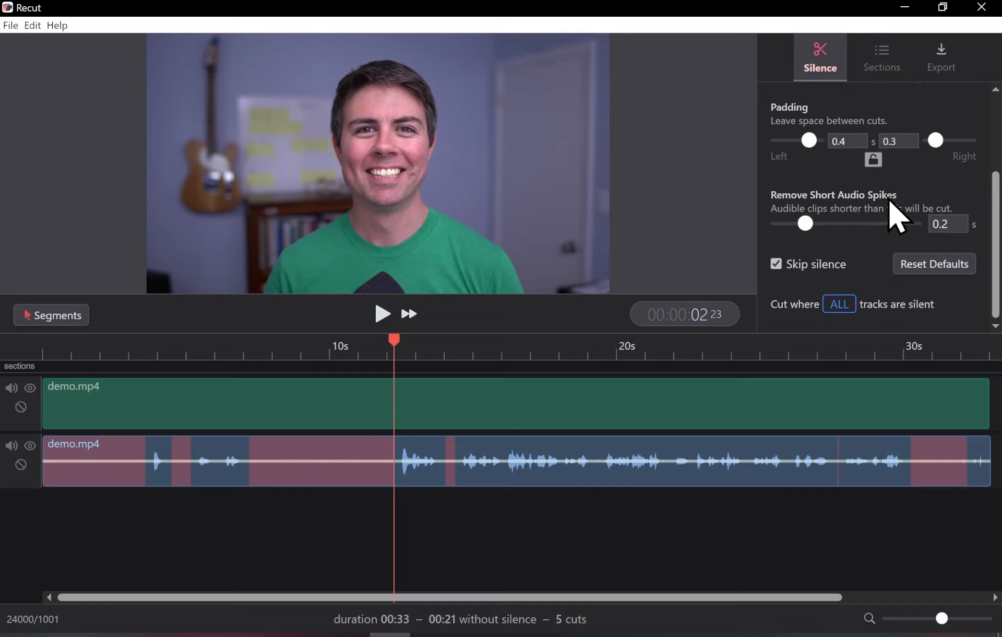
- Export the timeline as an Adobe Premiere XML named demo to Downloads, keeping the silent segments
click(945, 57)
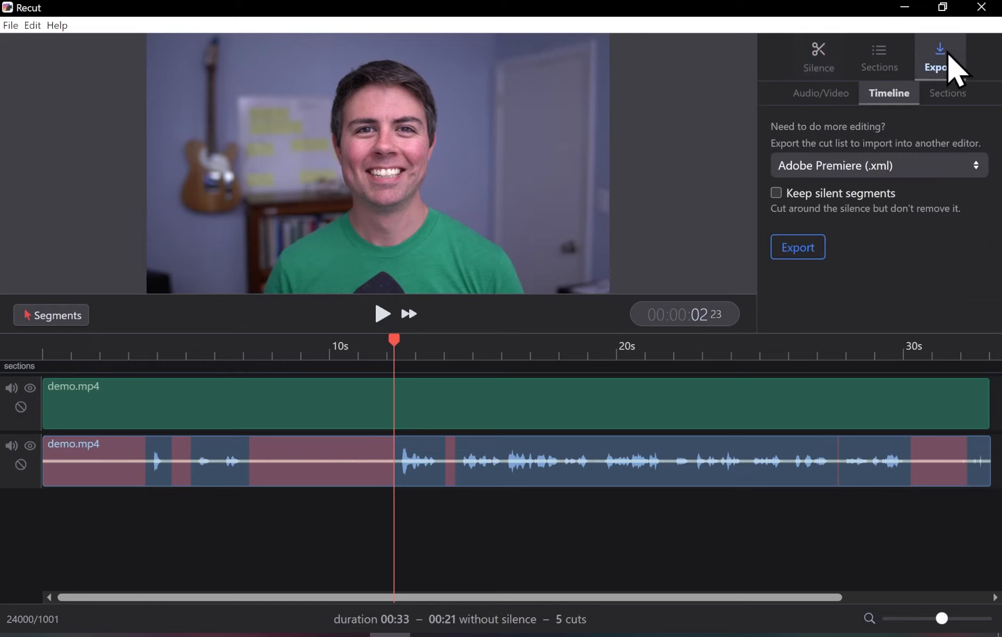
click(810, 255)
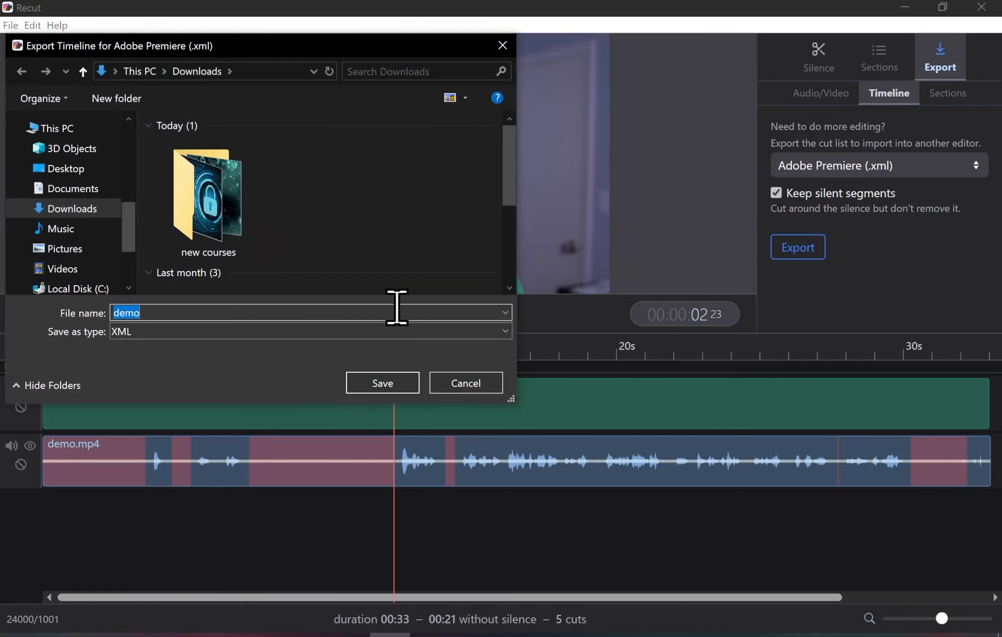
click(365, 388)
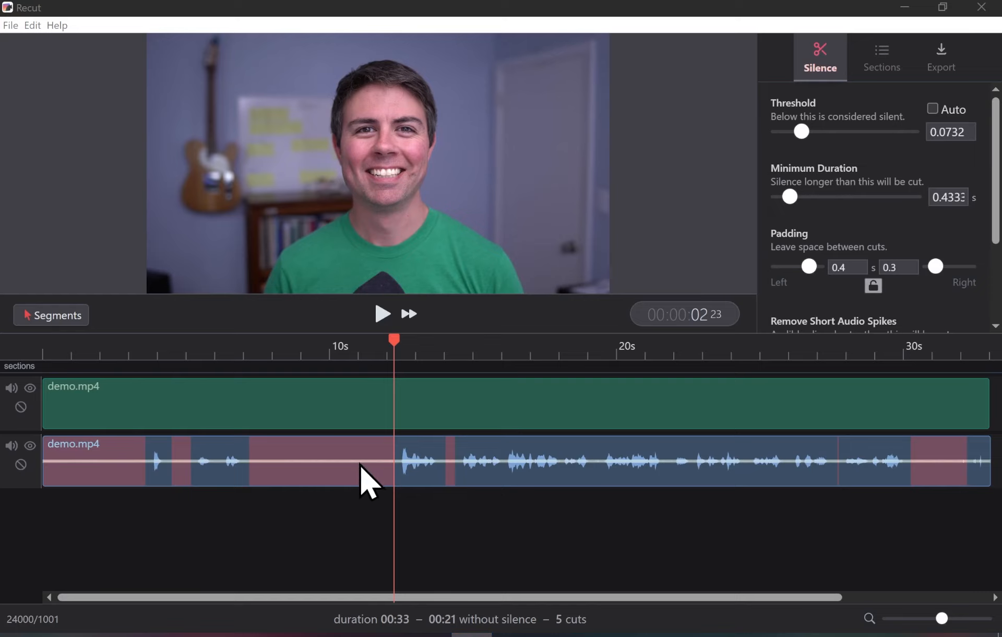
- Try keeping the silent segments from about 7 to 12 s and near 14 s, and mark them as cut again
click(360, 464)
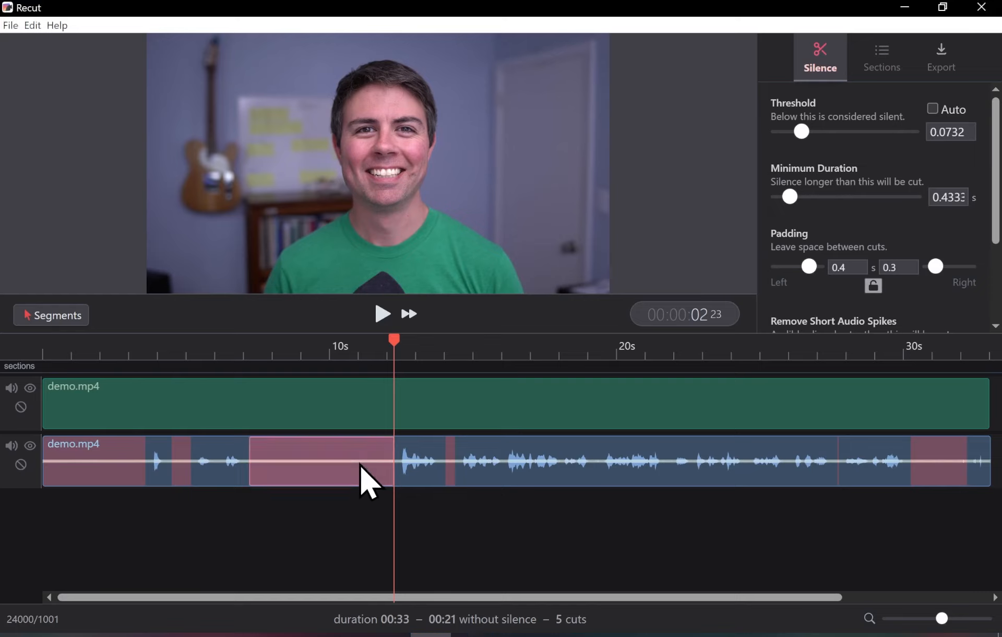
click(360, 464)
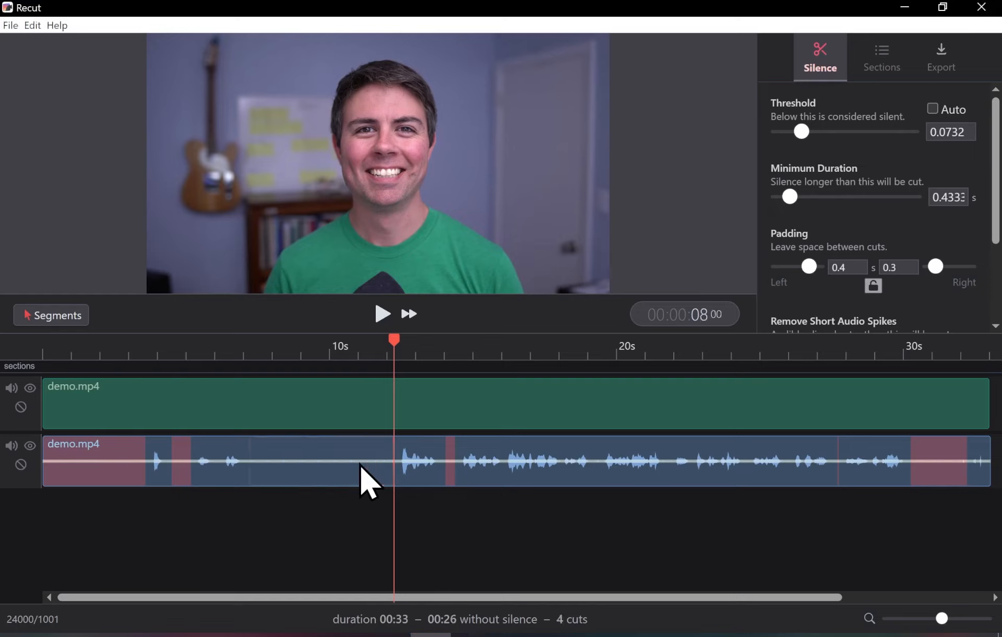
click(450, 464)
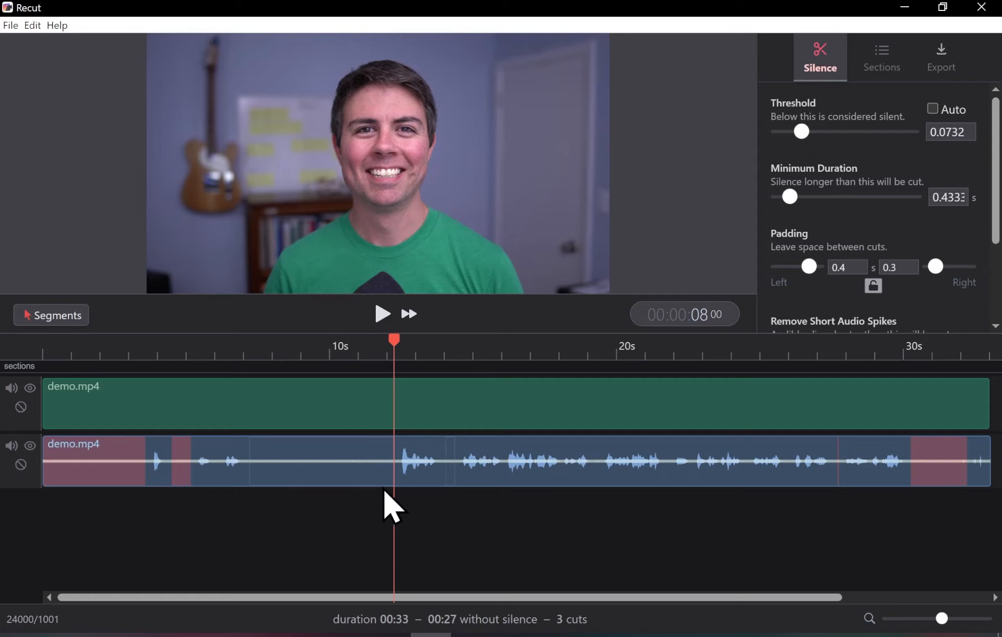
click(338, 471)
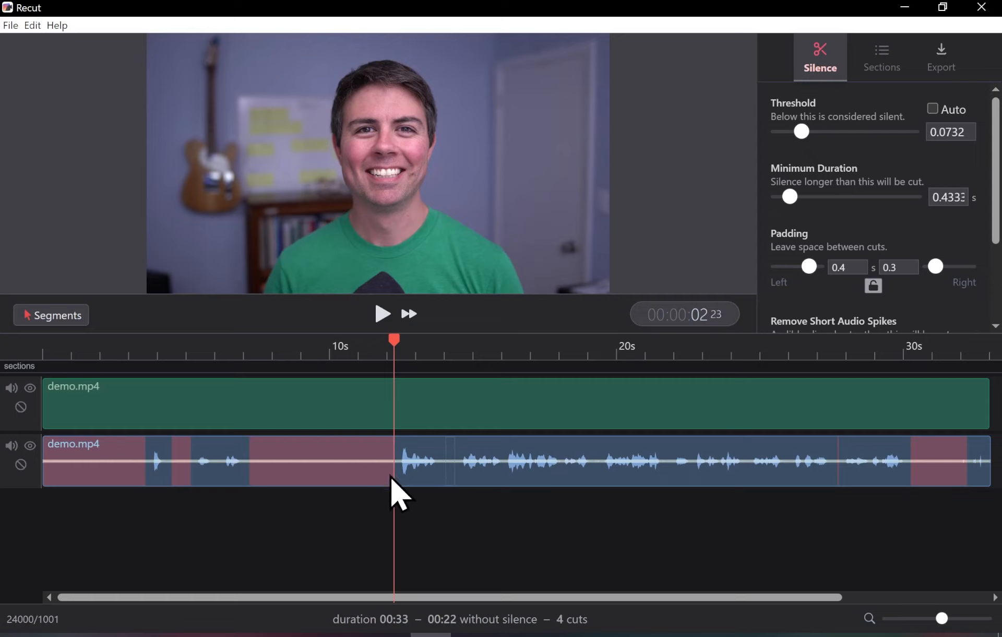
click(451, 467)
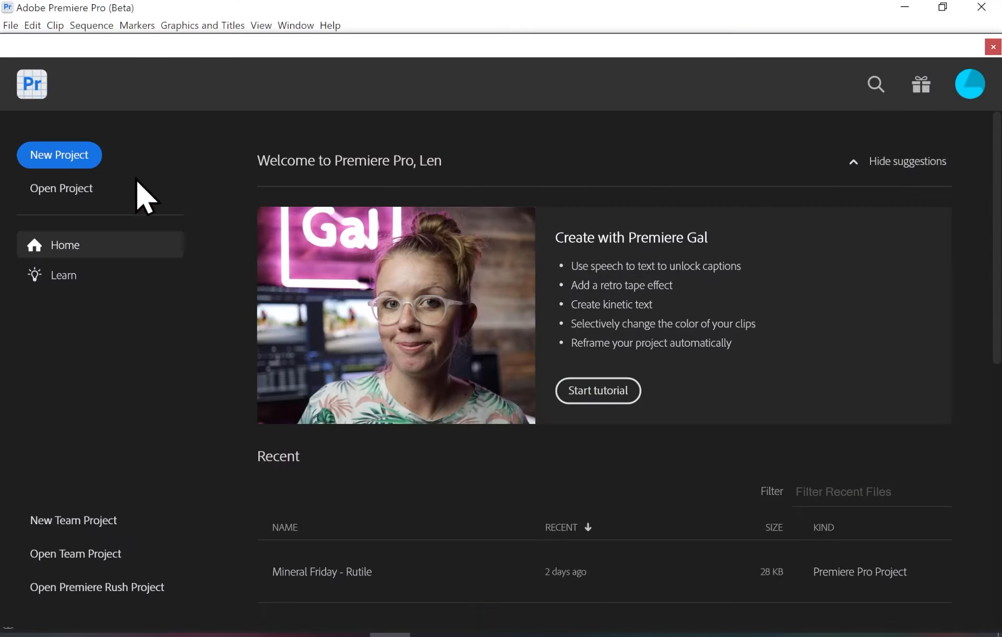
- In Adobe Premiere Pro, create a new project named getrecut with getrecut as the sequence name
click(67, 161)
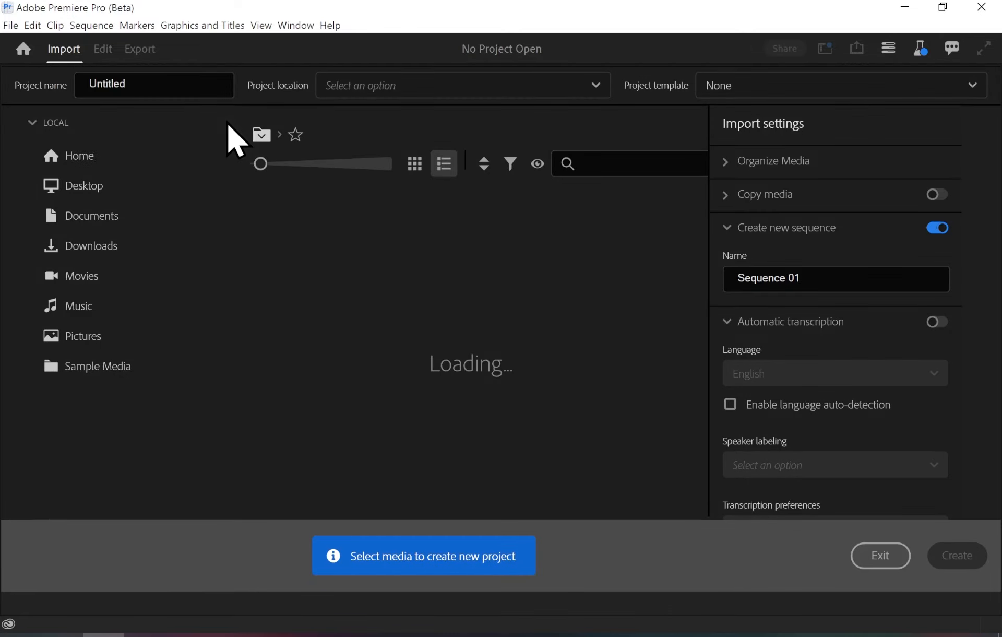
click(196, 90)
text(getrecut)
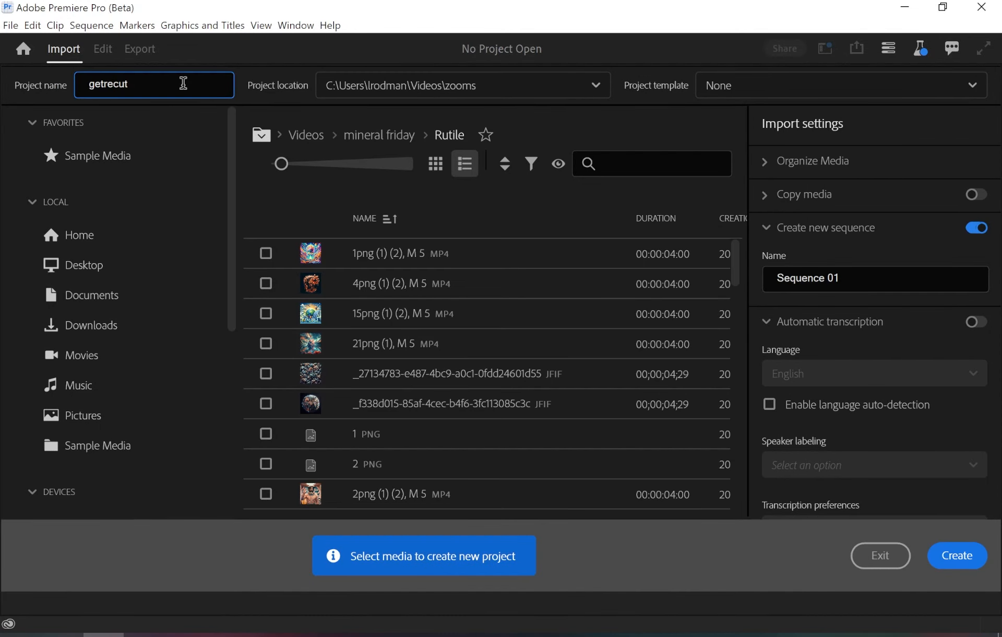
double_click(826, 278)
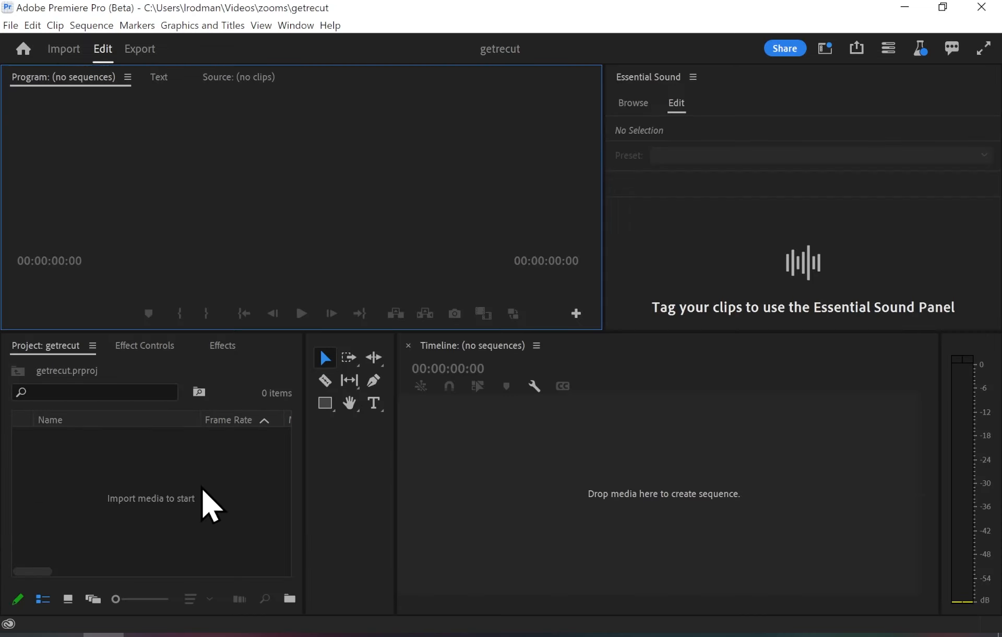
- Import the demo XML timeline from the Downloads folder into the project
double_click(202, 487)
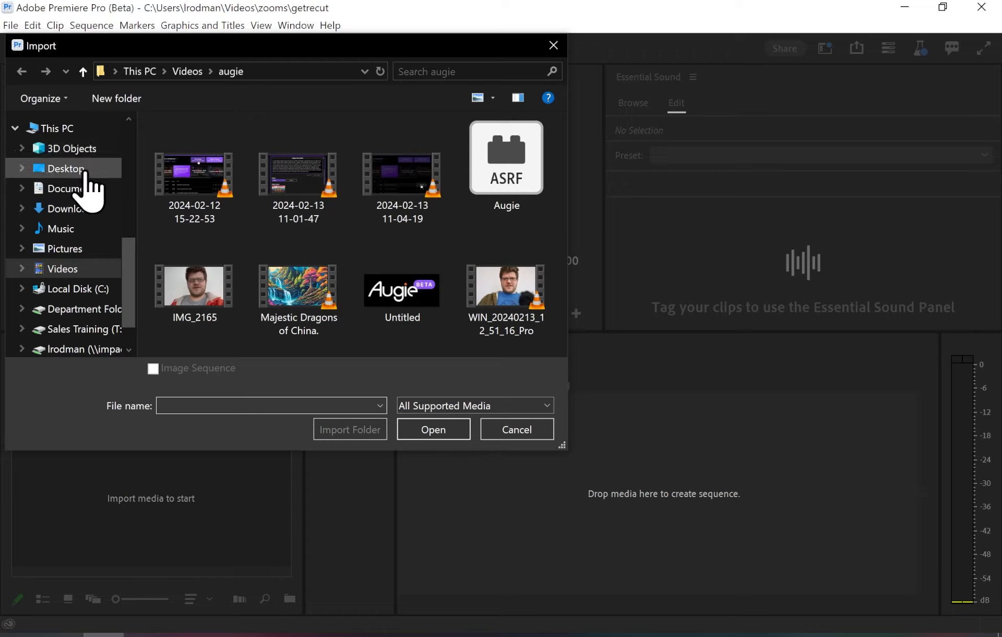
click(79, 209)
click(211, 188)
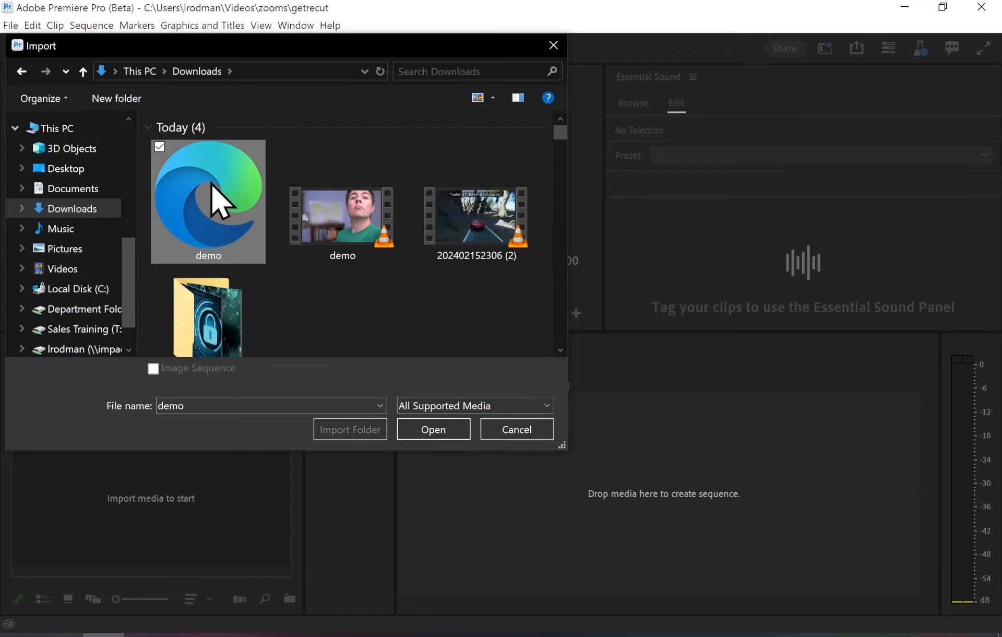
double_click(212, 188)
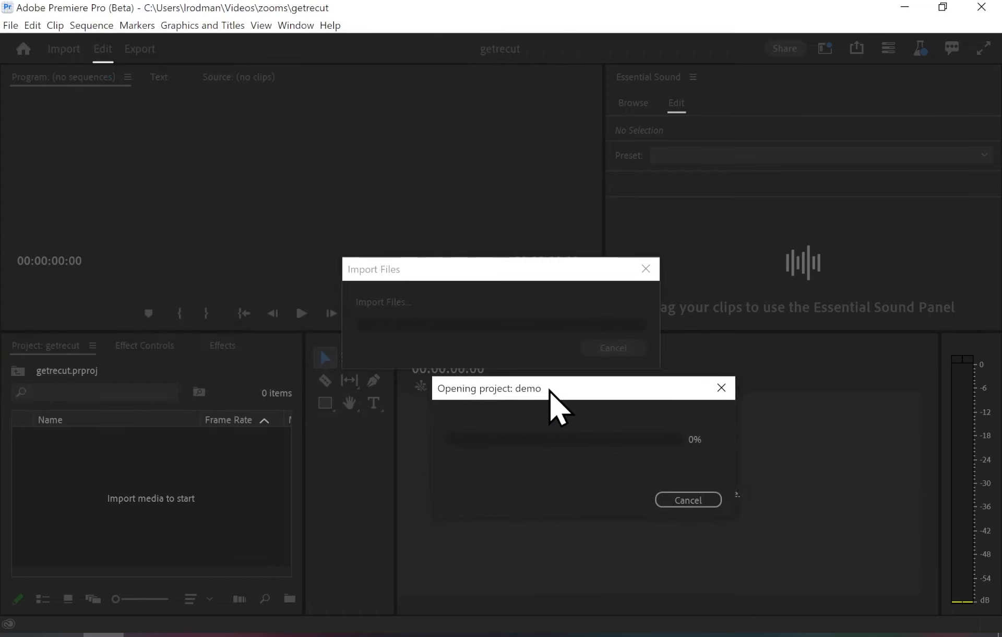
- Open the imported demo sequence in the timeline and scrub through it to 00:00:26:04
click(119, 528)
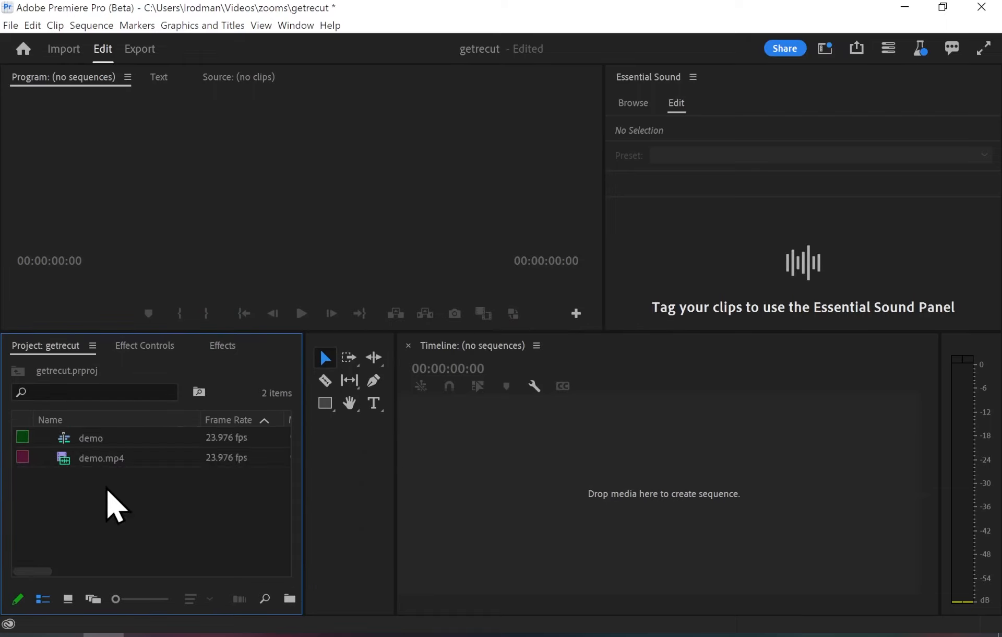
double_click(94, 437)
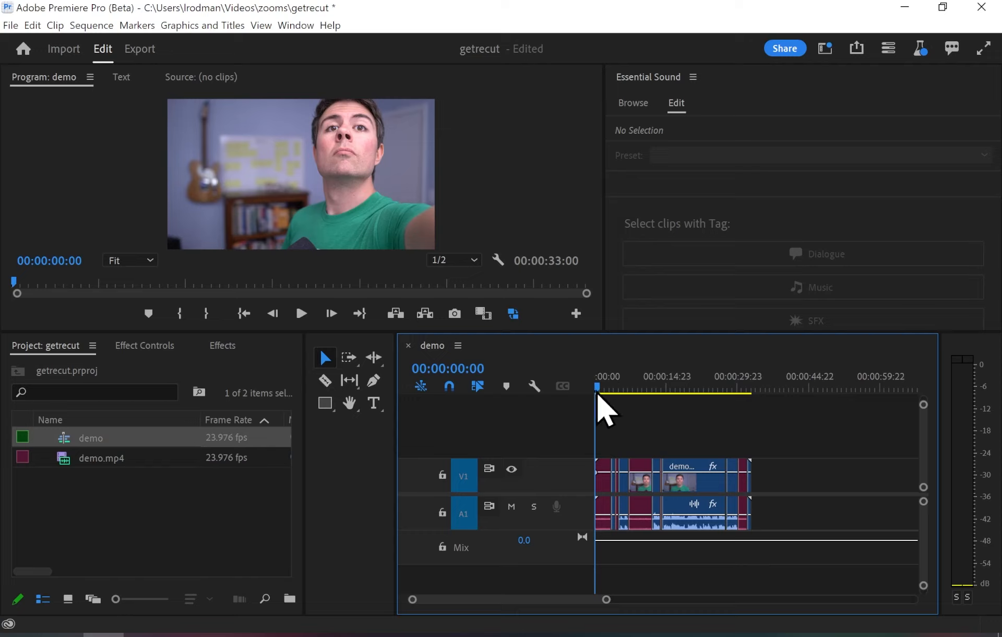
drag(596, 395, 720, 395)
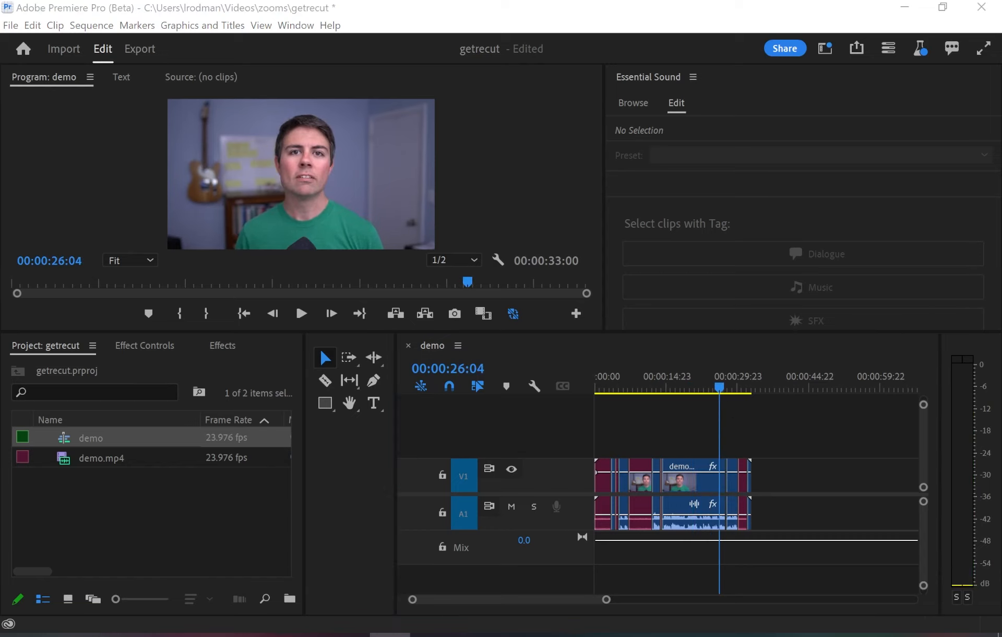
- Select all the red silent clips in the demo sequence and ripple delete them to close the gaps
drag(604, 601, 562, 599)
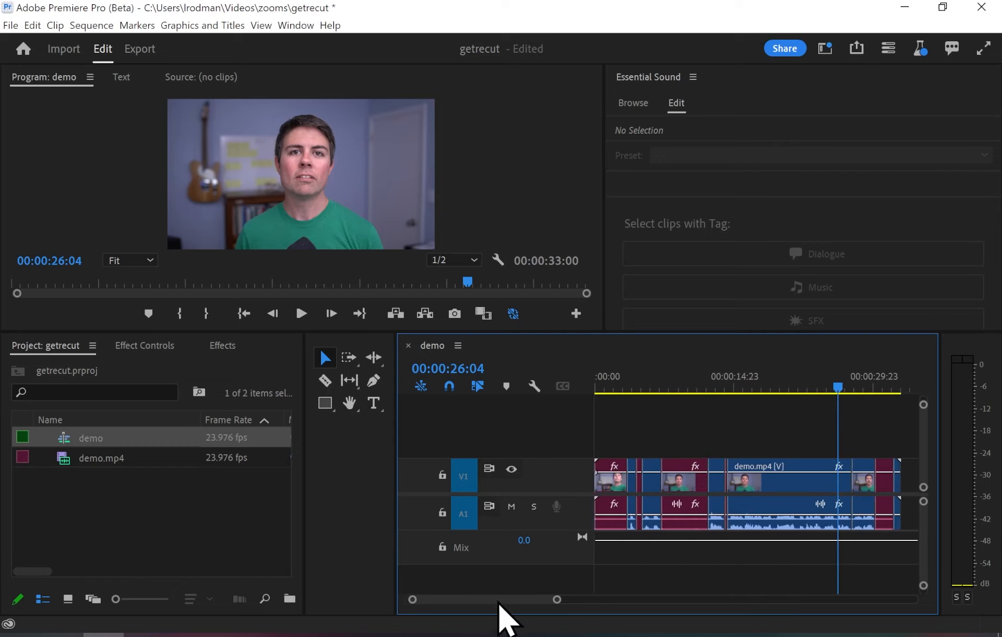
click(690, 486)
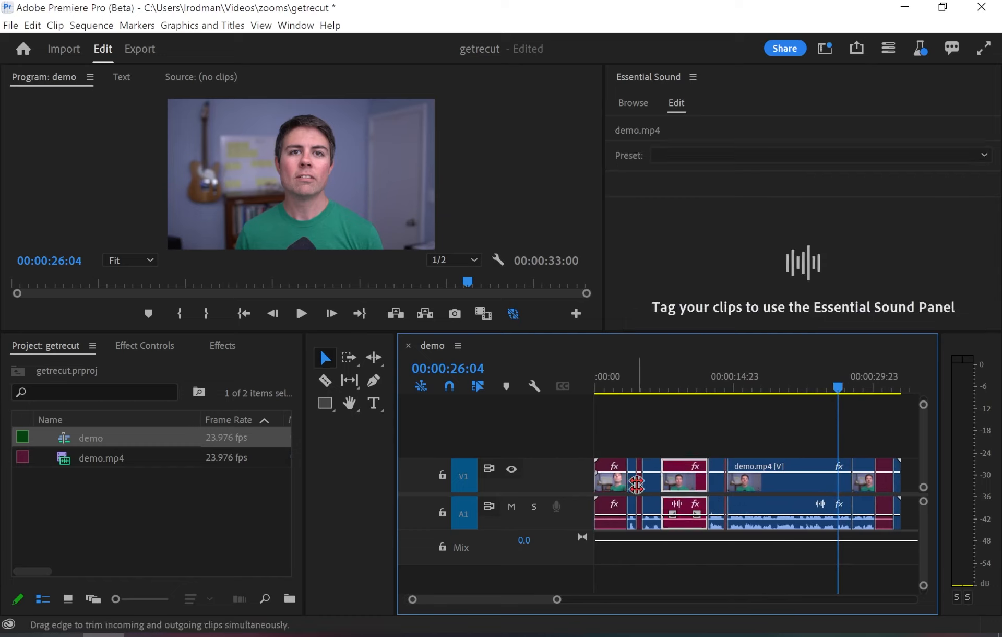
click(641, 488)
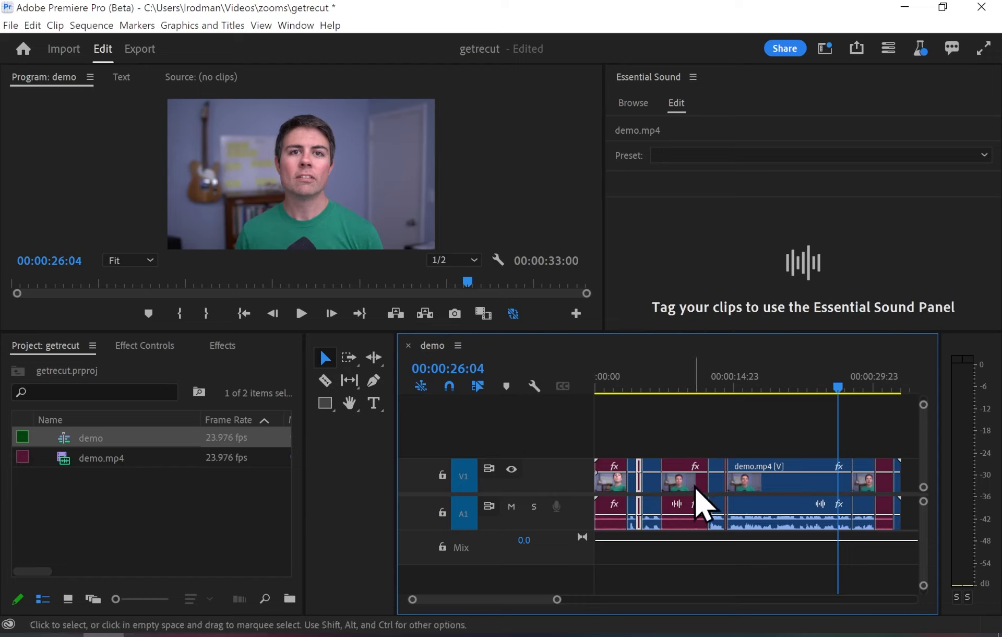
click(698, 501)
shift+click(640, 483)
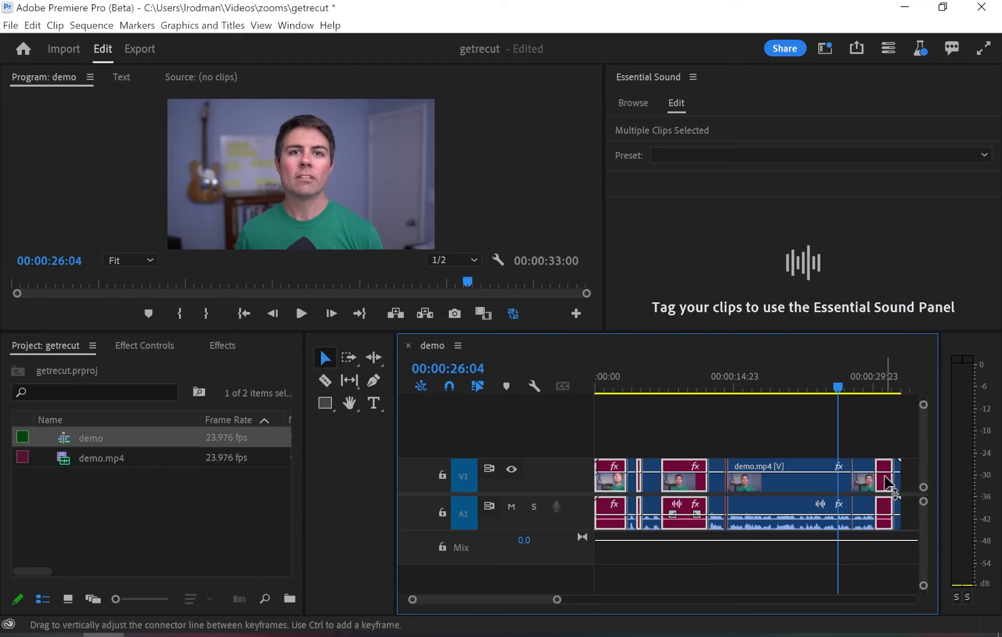
right_click(886, 477)
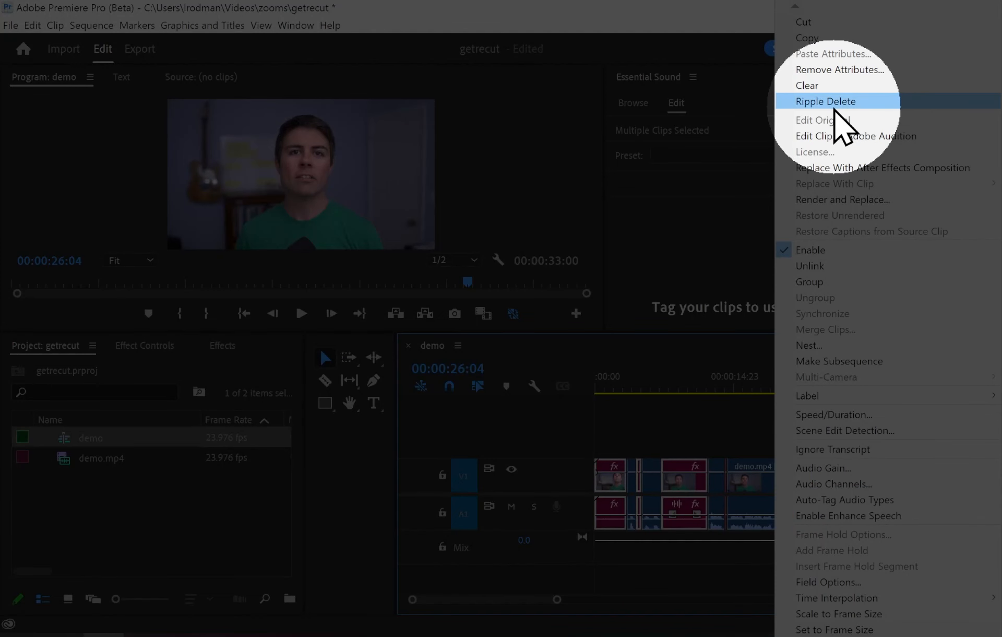
click(845, 103)
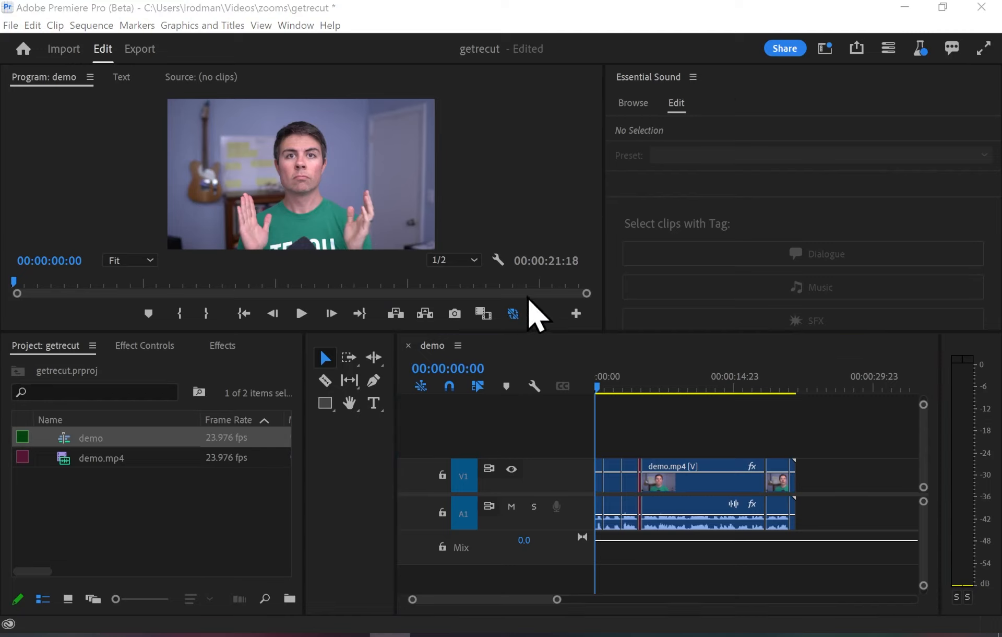
- Briefly play the shortened sequence from its beginning and return the playhead to 00:00:00:00
click(599, 397)
key(space)
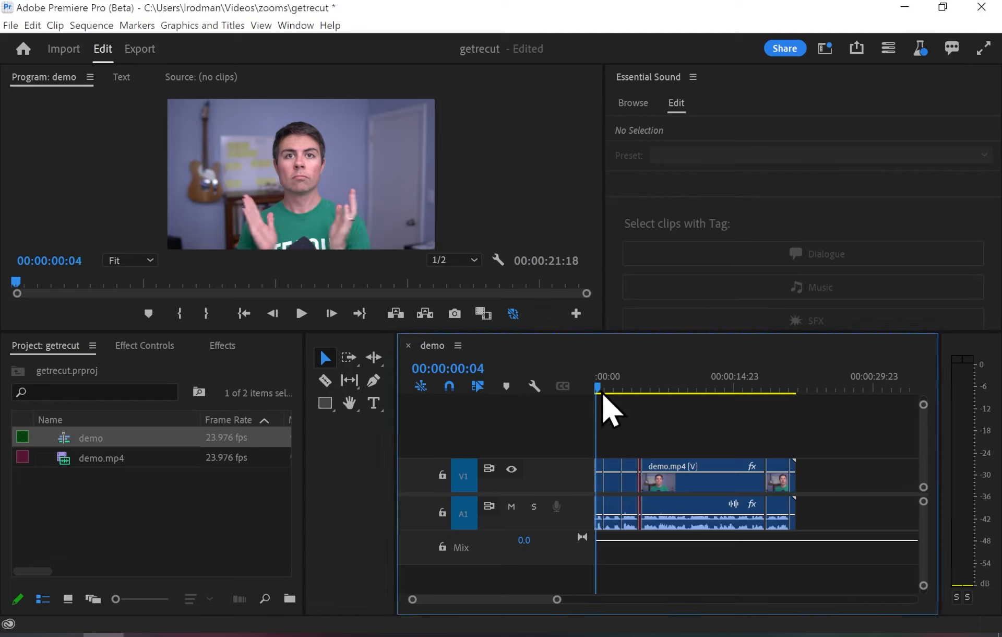
drag(613, 396, 568, 398)
- Search the effects for "morph cut" and apply the Morph Cut transition to the first edit point on video track V1
click(226, 347)
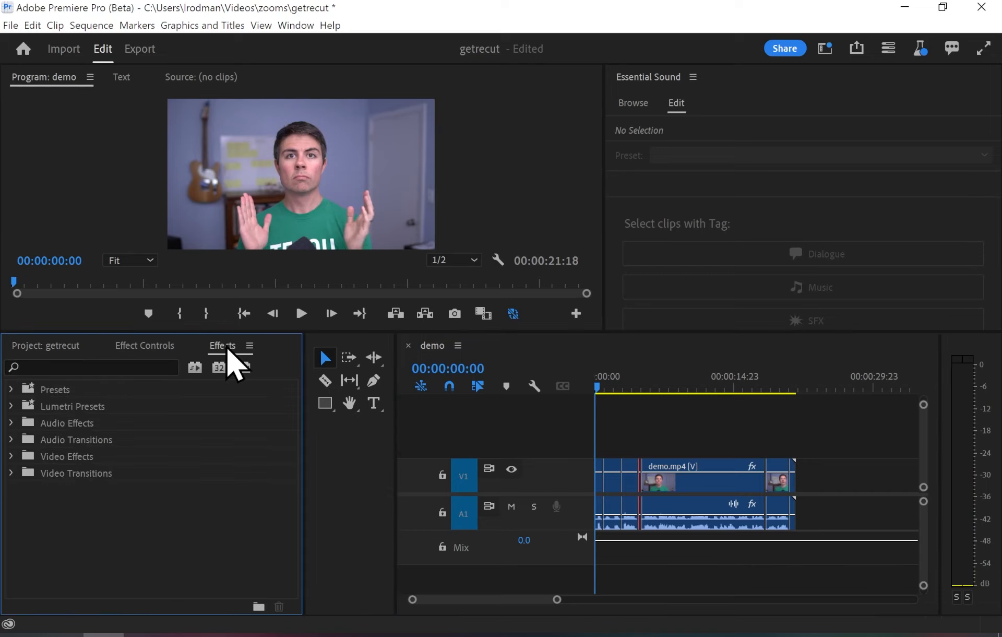
click(89, 366)
text(morph cut)
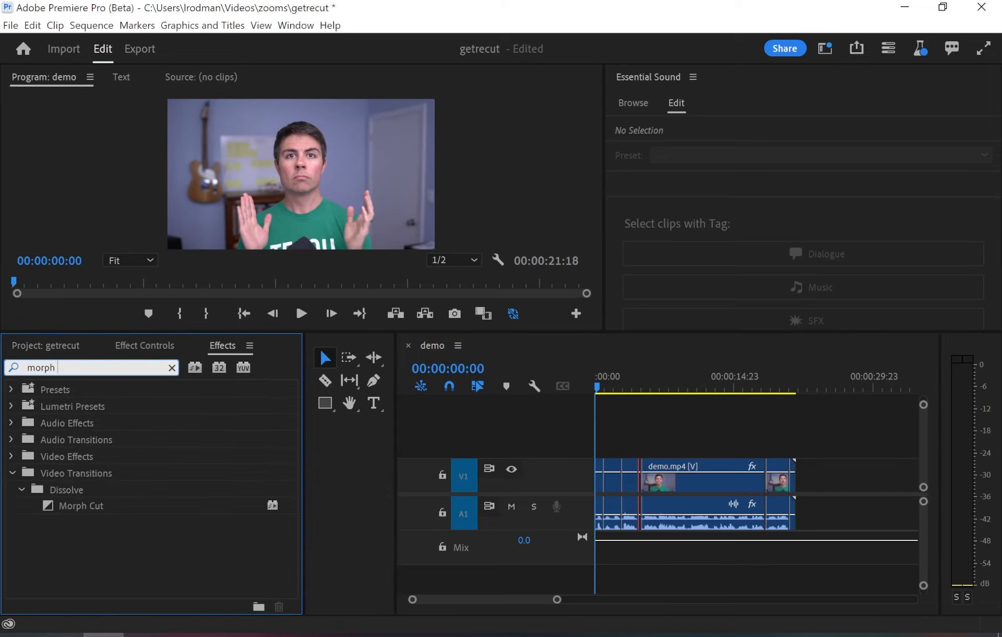
drag(83, 508, 158, 514)
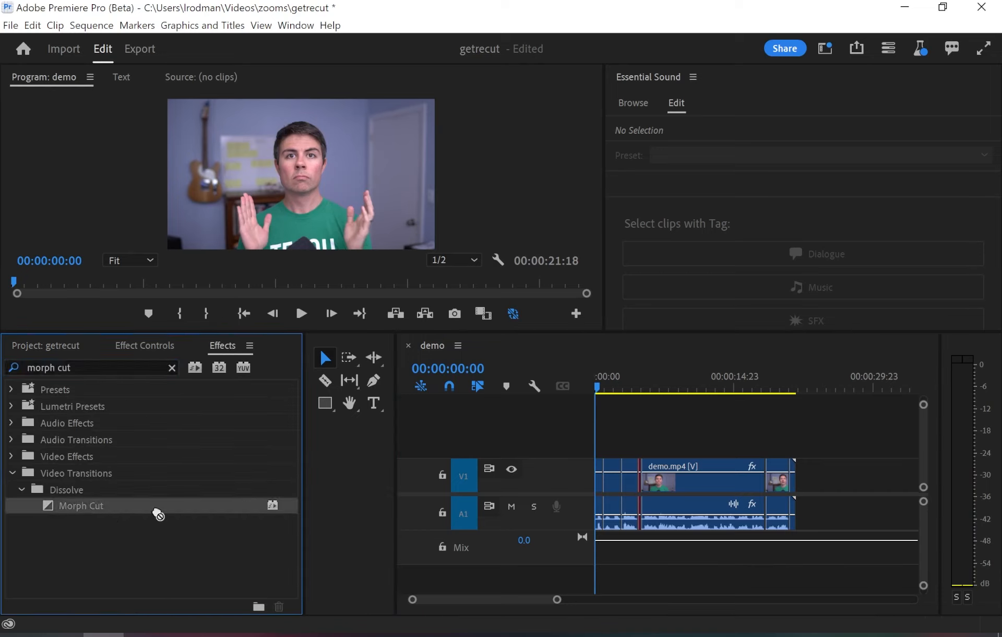
drag(271, 516, 514, 484)
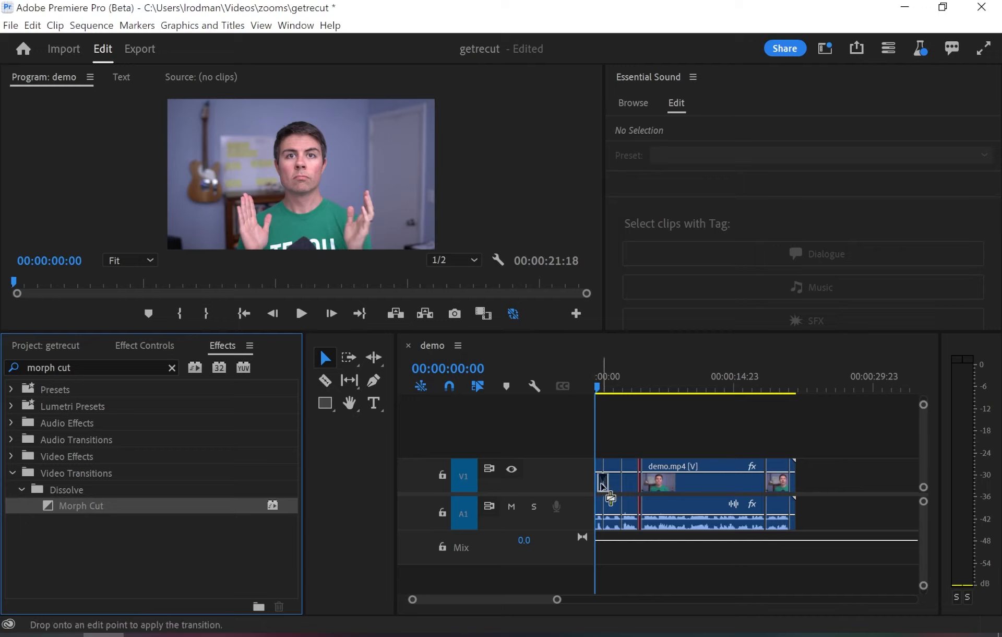
drag(603, 485, 604, 484)
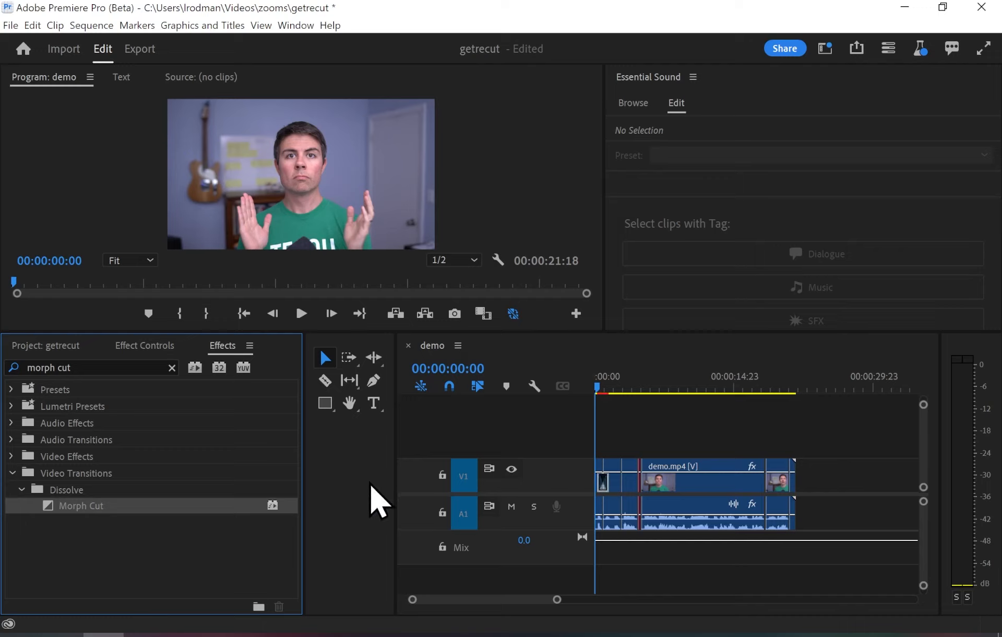
- Play the sequence from its beginning and scrub back over the first Morph Cut to preview it, stopping at 00:00:00:15
click(596, 390)
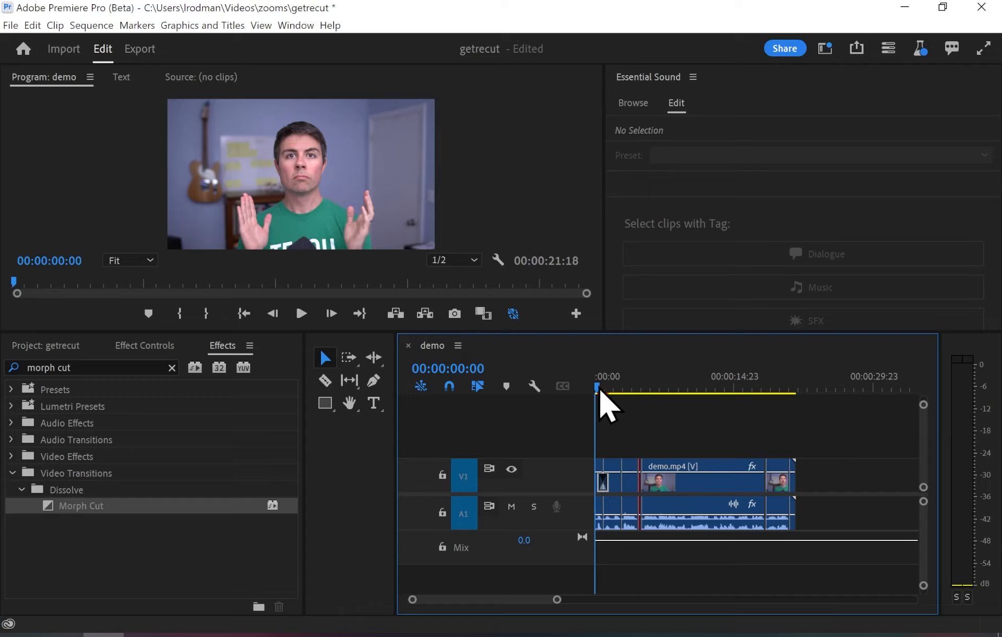
key(space)
drag(612, 391, 602, 392)
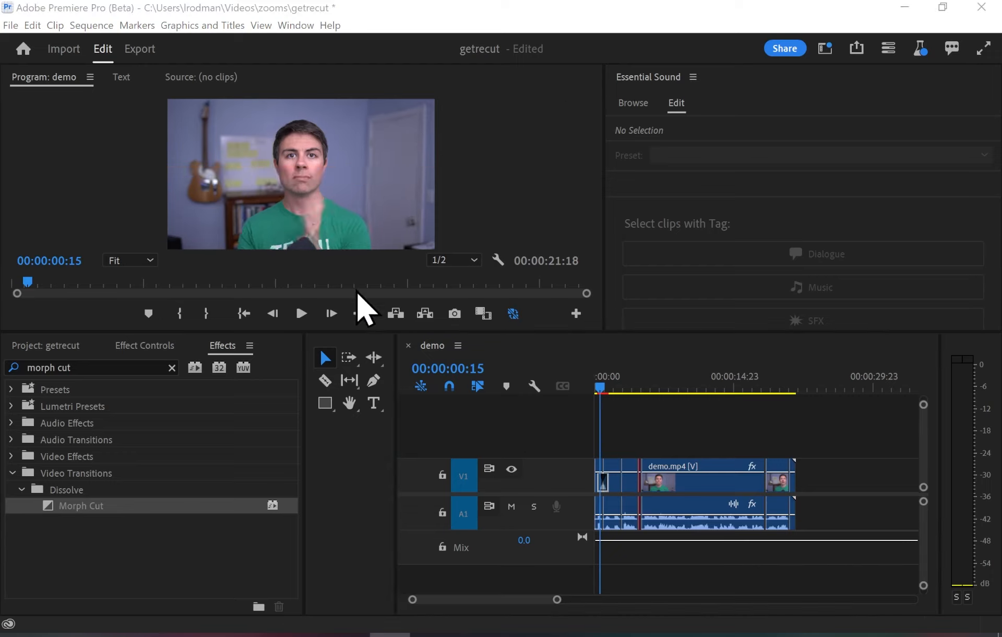
- Apply the Morph Cut transition to the second edit point and to the last edit point on video track V1
drag(92, 509, 533, 473)
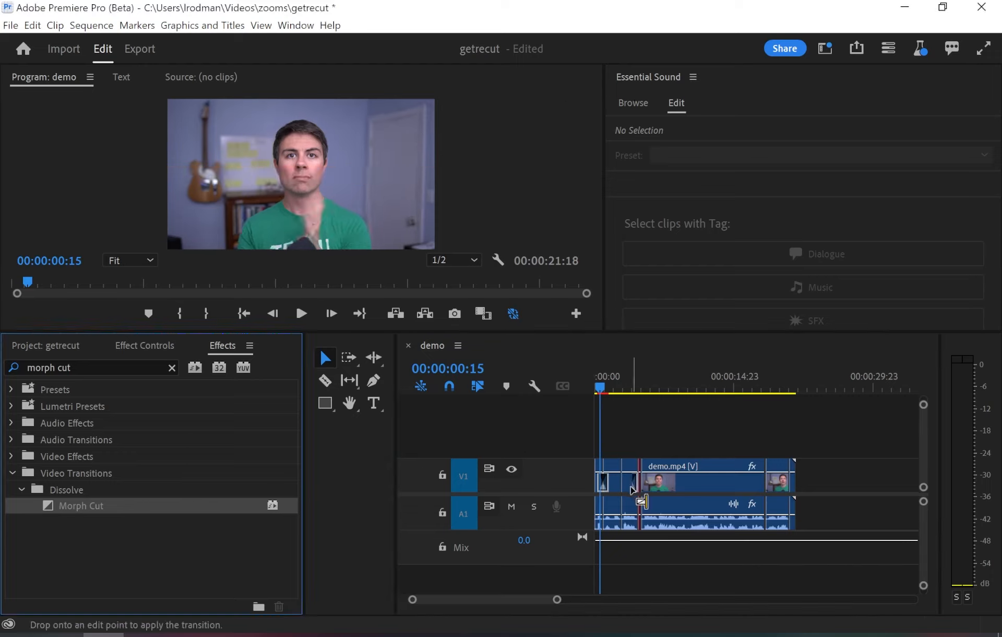
drag(632, 489, 624, 488)
drag(105, 509, 786, 485)
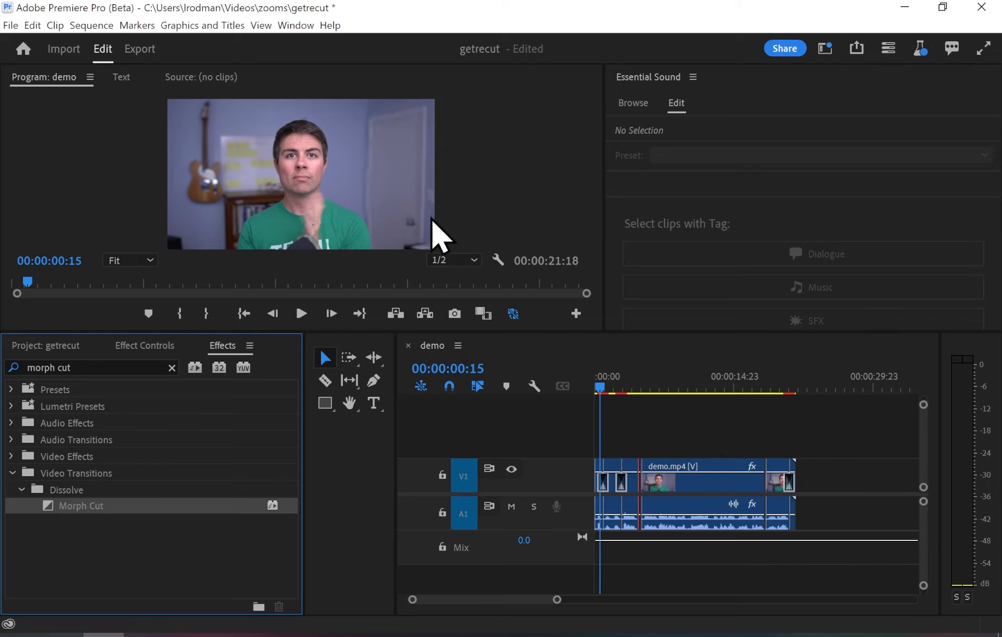
- Play the sequence from 00:00:00:00 and scrub around the first two Morph Cut transitions, leaving the playhead at 00:00:02:06
click(599, 390)
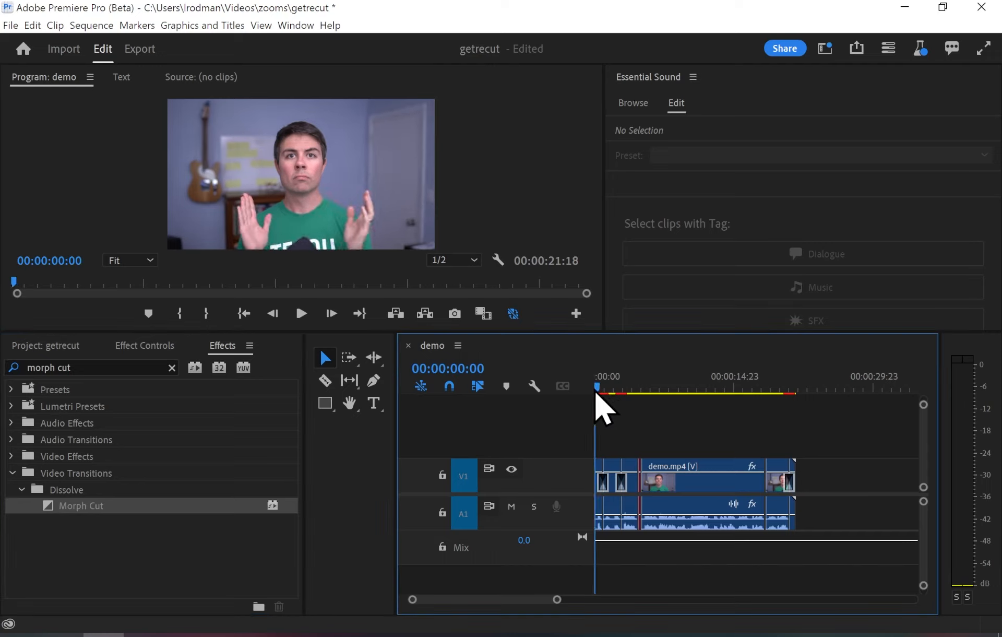
key(space)
mouse_move(611, 392)
mouse_down()
mouse_move(597, 392)
mouse_move(621, 392)
mouse_up()
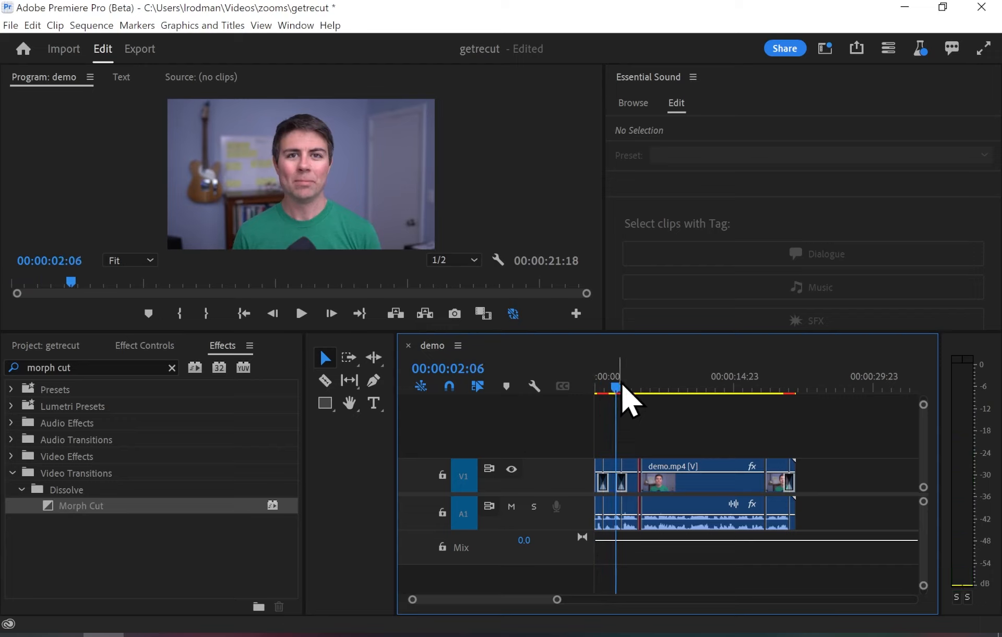
click(390, 635)
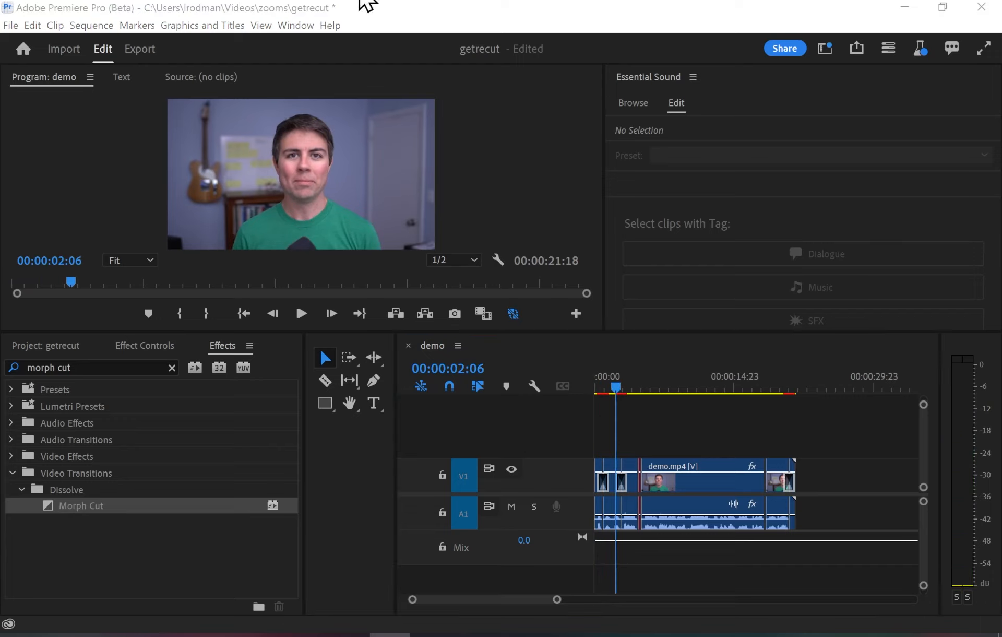
- Export the demo sequence as a media file named GetRecut.mp4
click(151, 53)
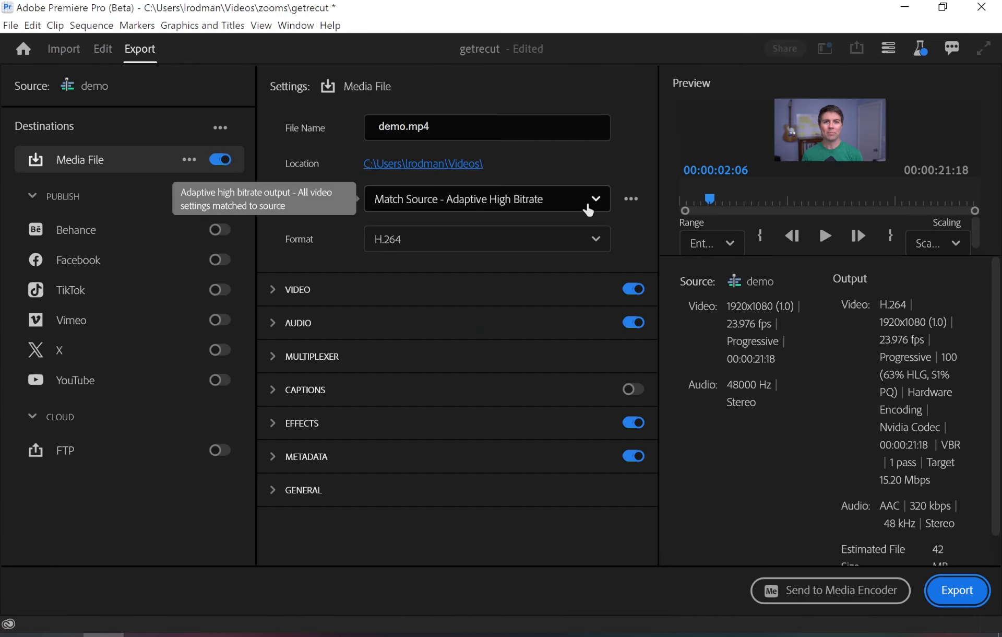
click(467, 125)
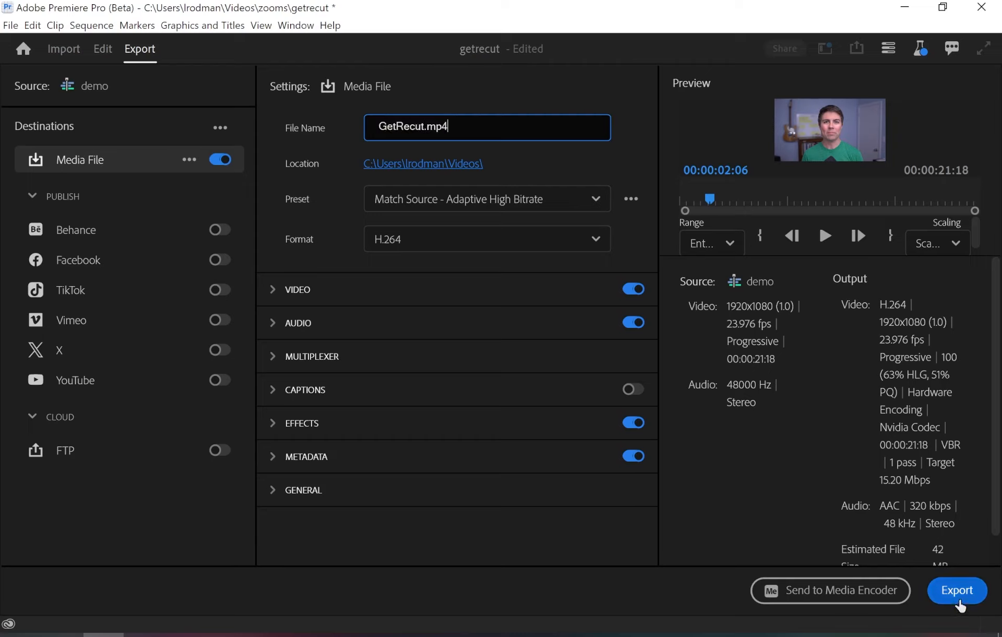
click(960, 598)
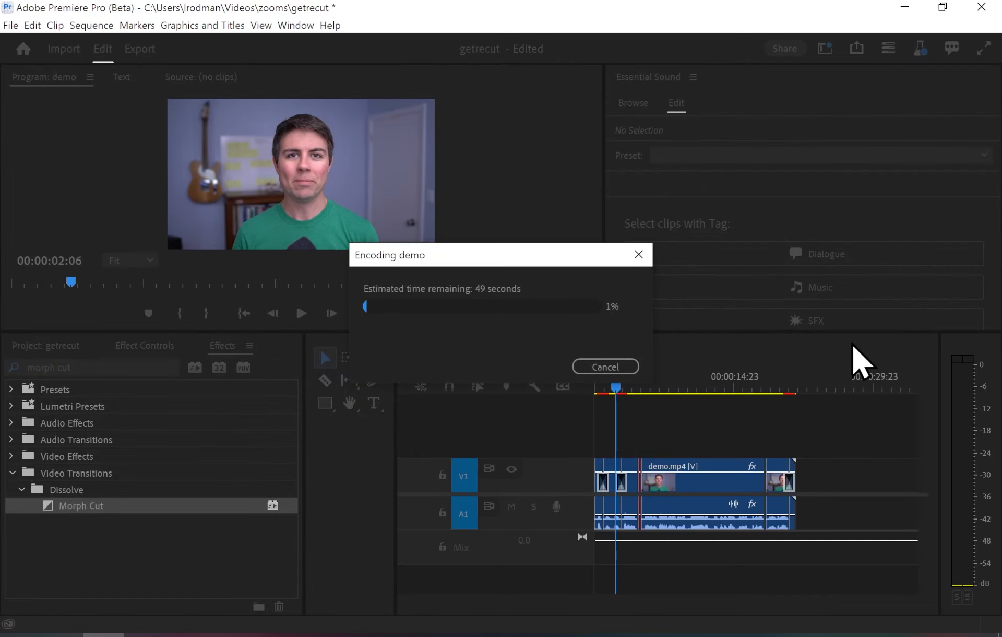